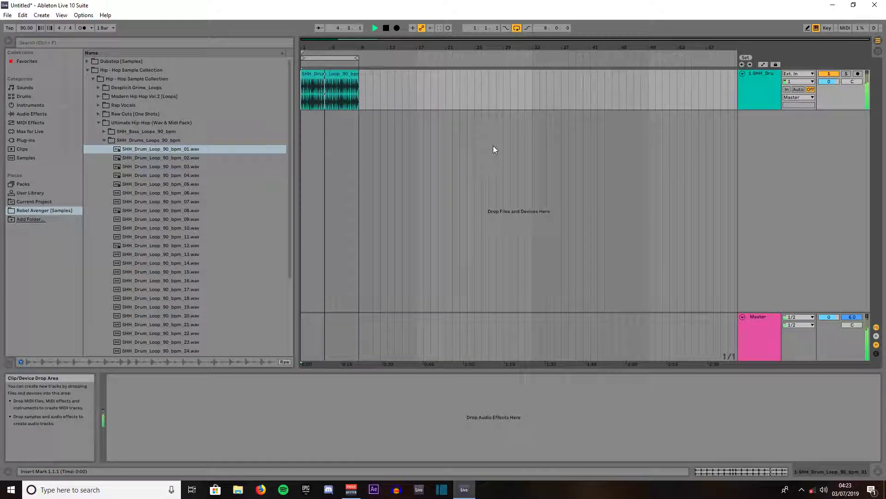
- Stop playback and add an EQ Eight audio effect to the drum loop track
{"action": "key", "text": "space"}
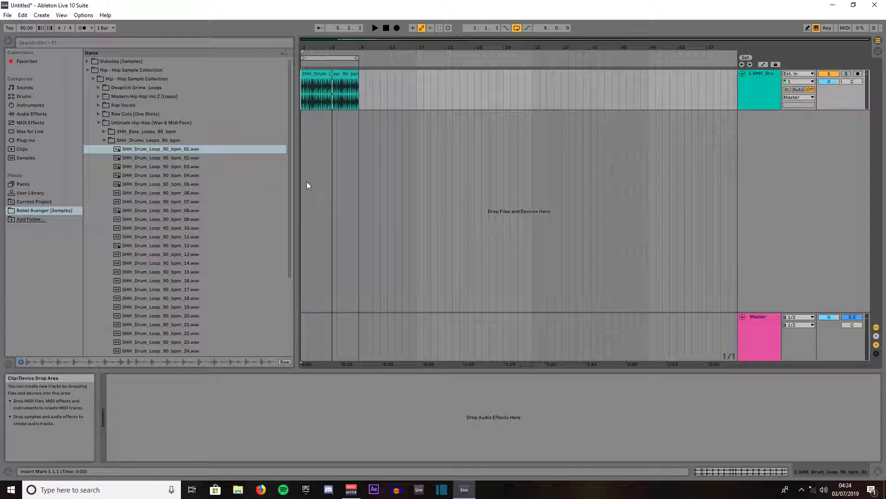
{"action": "left_click", "coordinate": [27, 114]}
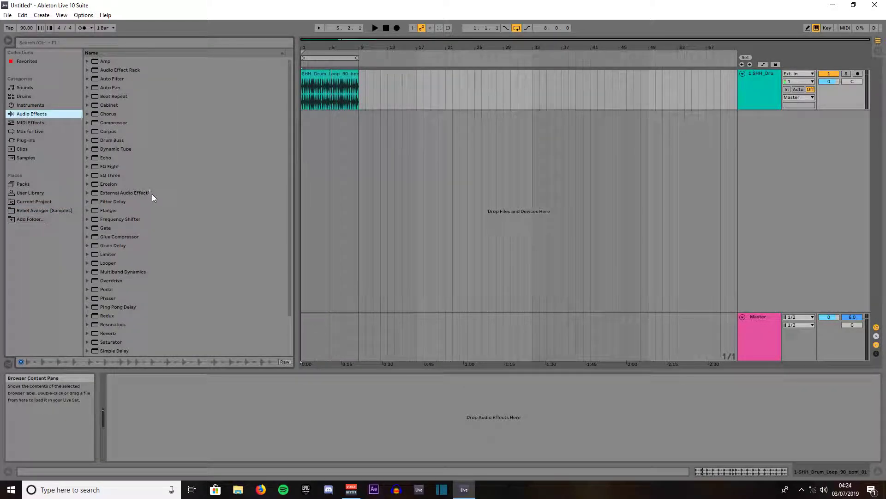
{"action": "left_click", "coordinate": [107, 167]}
{"action": "left_click_drag", "start_coordinate": [106, 168], "coordinate": [314, 81]}
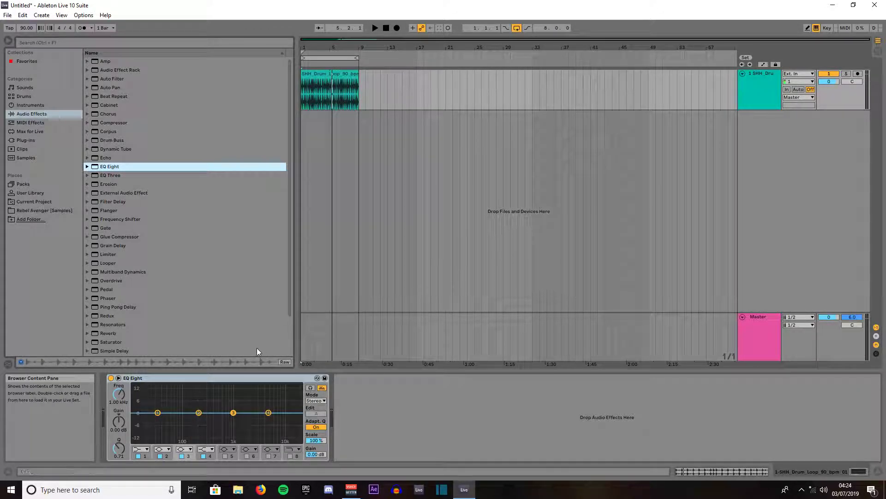
- Play the loop and boost filter 1's gain at 48.6 Hz, raising its Q to 18
{"action": "key", "text": "space"}
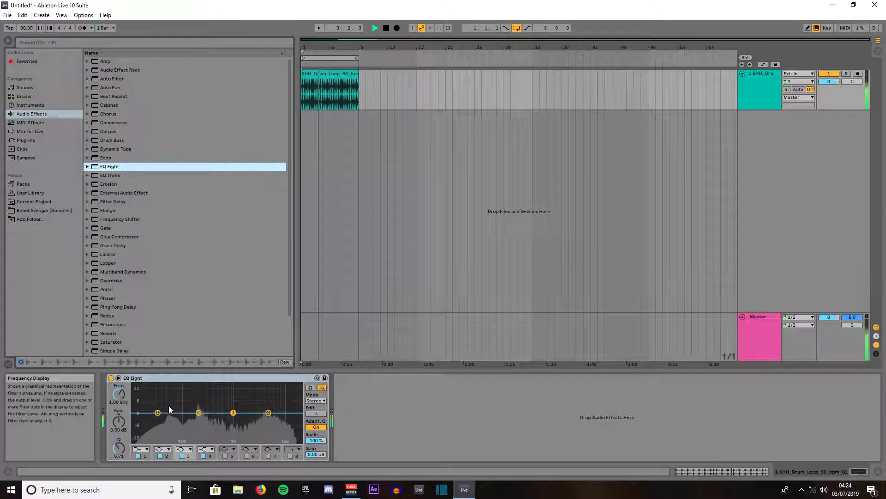
{"action": "left_click", "coordinate": [158, 412]}
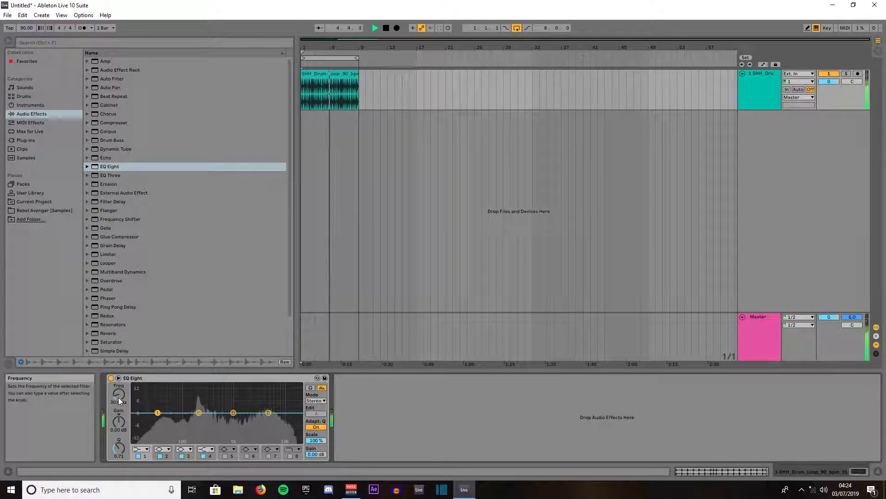
{"action": "left_click_drag", "start_coordinate": [119, 395], "coordinate": [119, 384]}
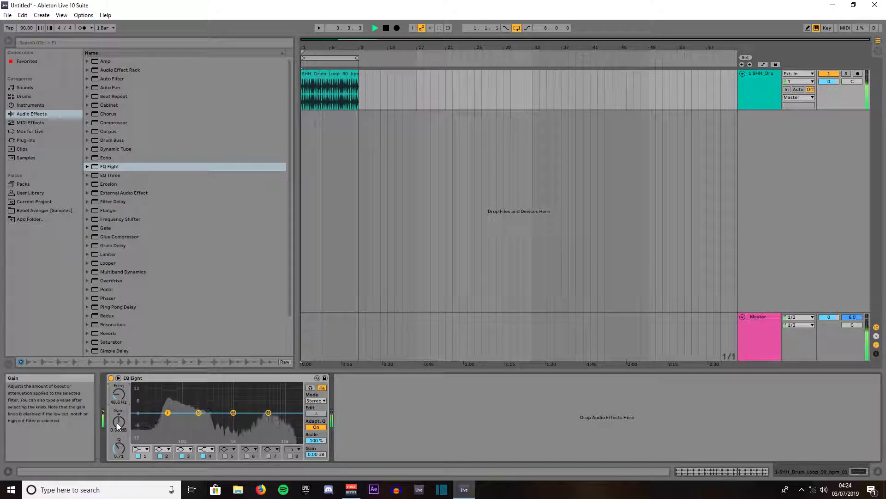
{"action": "left_click_drag", "start_coordinate": [118, 422], "coordinate": [117, 413]}
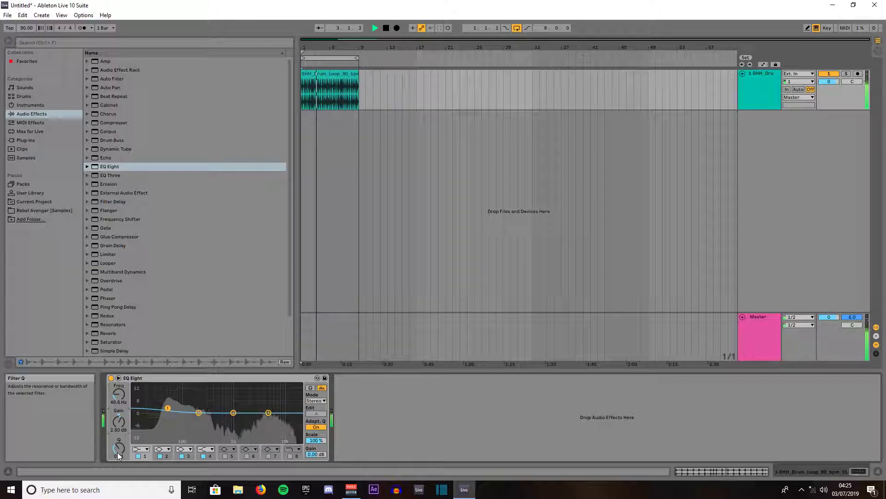
{"action": "left_click_drag", "start_coordinate": [117, 452], "coordinate": [117, 395]}
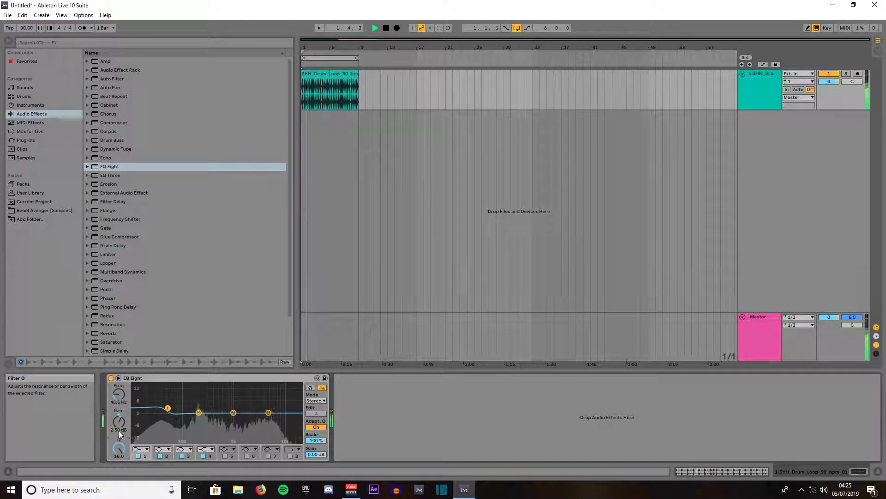
{"action": "left_click_drag", "start_coordinate": [119, 427], "coordinate": [118, 419]}
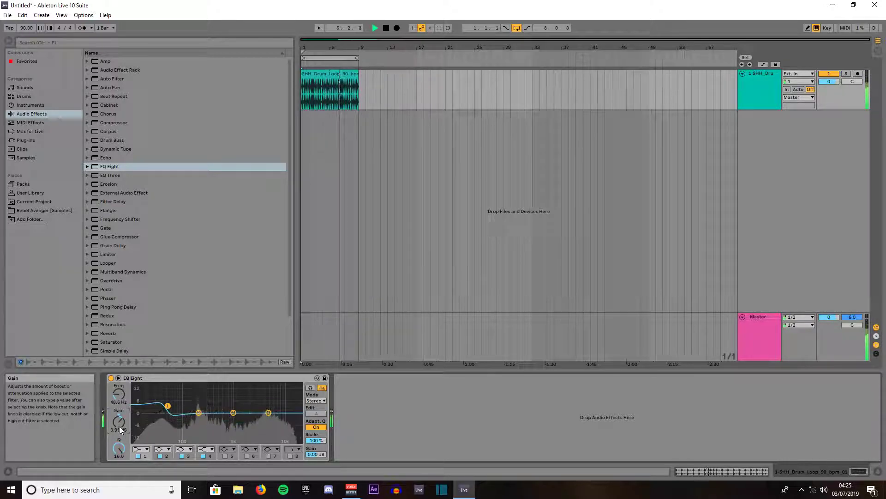
- Move filter 2 to about 85 Hz and cut its gain slightly
{"action": "left_click", "coordinate": [198, 412]}
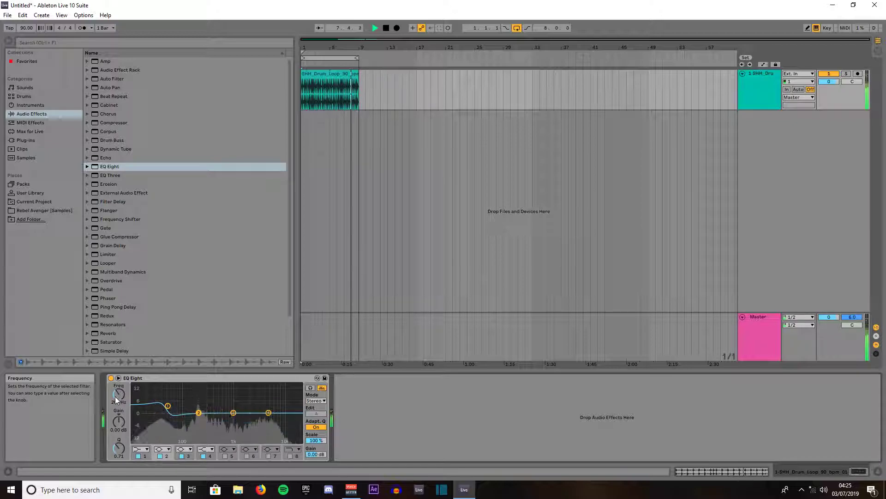
{"action": "mouse_move", "coordinate": [115, 396]}
{"action": "left_mouse_down"}
{"action": "mouse_move", "coordinate": [115, 405]}
{"action": "mouse_move", "coordinate": [116, 395]}
{"action": "left_mouse_up"}
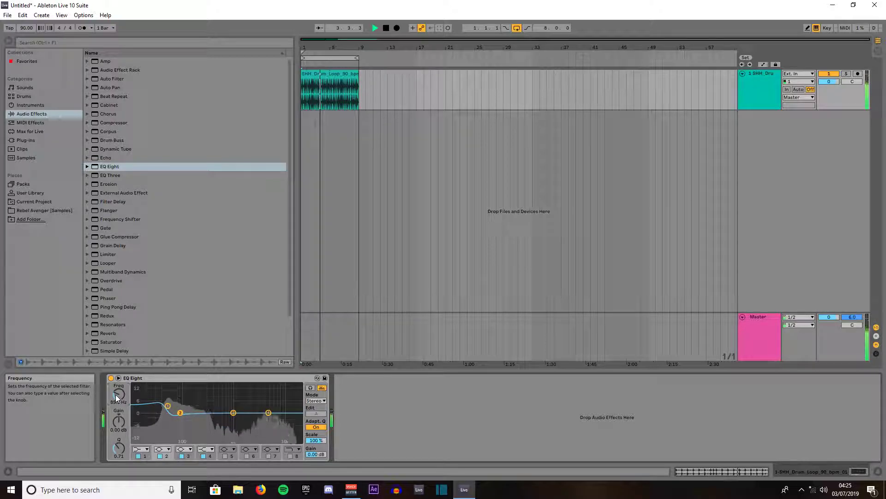
{"action": "left_click_drag", "start_coordinate": [115, 395], "coordinate": [118, 421]}
- Set filter 3 to 502 Hz with a gain of -1.50 dB and a much higher Q
{"action": "left_click", "coordinate": [234, 412]}
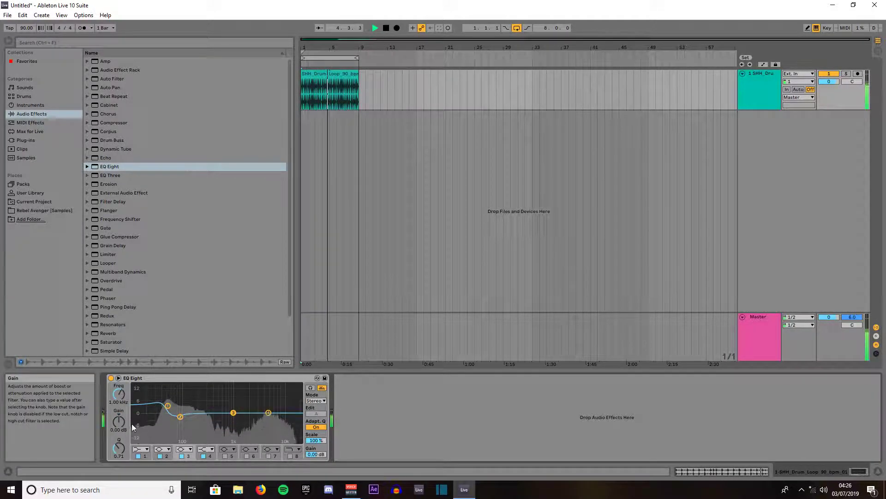
{"action": "left_click_drag", "start_coordinate": [118, 395], "coordinate": [119, 401]}
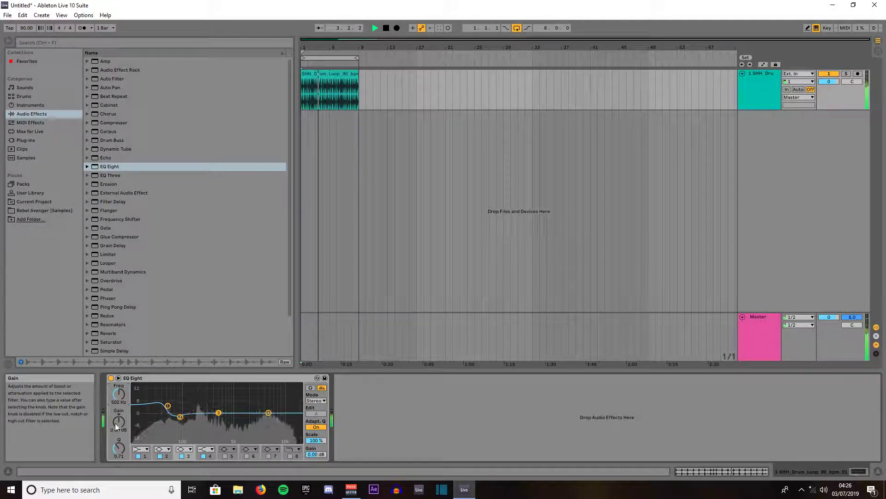
{"action": "left_click_drag", "start_coordinate": [116, 428], "coordinate": [119, 446]}
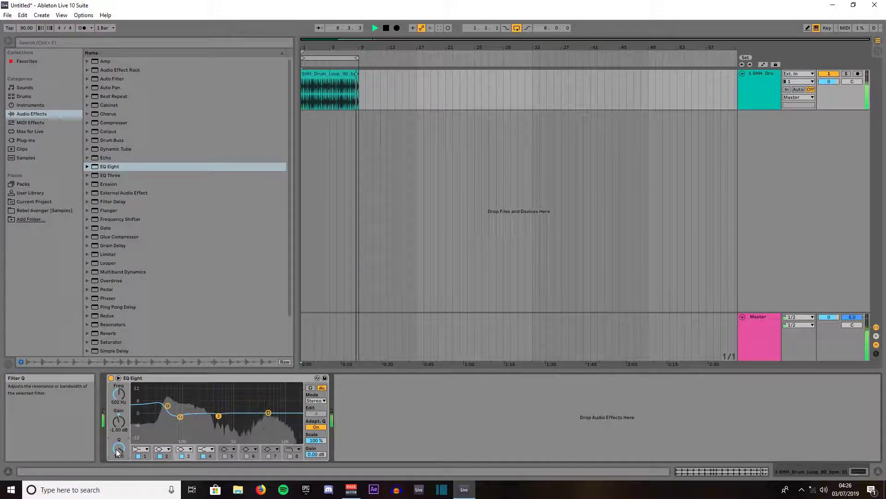
- Set filter 4 to 1.00 kHz with a gain of about -0.5 dB and a higher Q, and make it a bell filter
{"action": "left_click", "coordinate": [267, 412]}
{"action": "left_click_drag", "start_coordinate": [119, 394], "coordinate": [119, 413]}
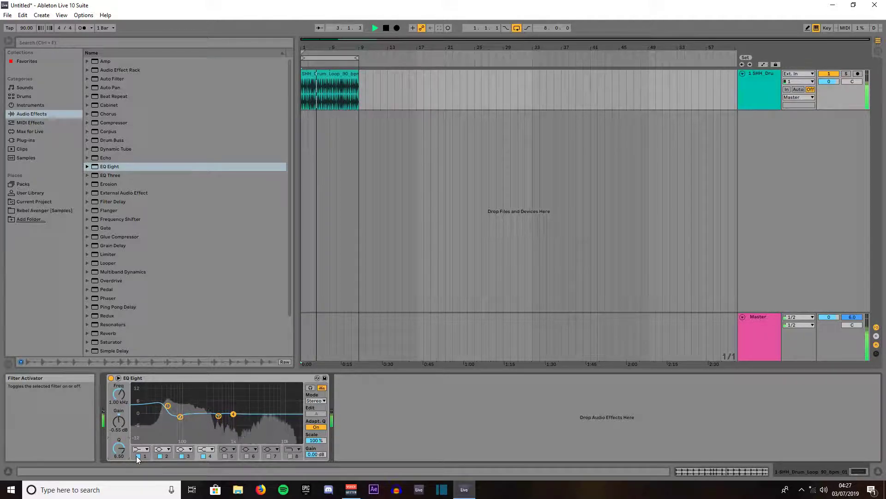
{"action": "left_click", "coordinate": [207, 449]}
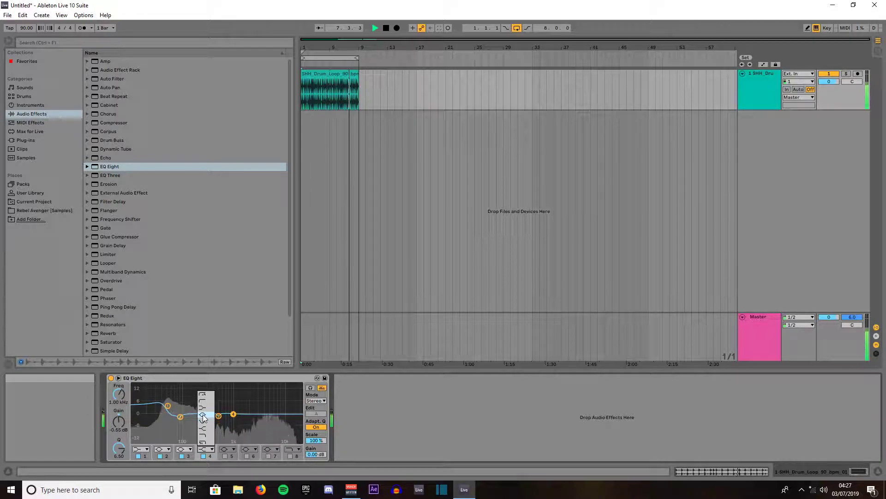
{"action": "left_click", "coordinate": [204, 416]}
- Enable filter 5 and set it to 3.25 kHz with a 2.50 dB boost and a Q of 10
{"action": "left_click", "coordinate": [225, 455]}
{"action": "left_click", "coordinate": [225, 455]}
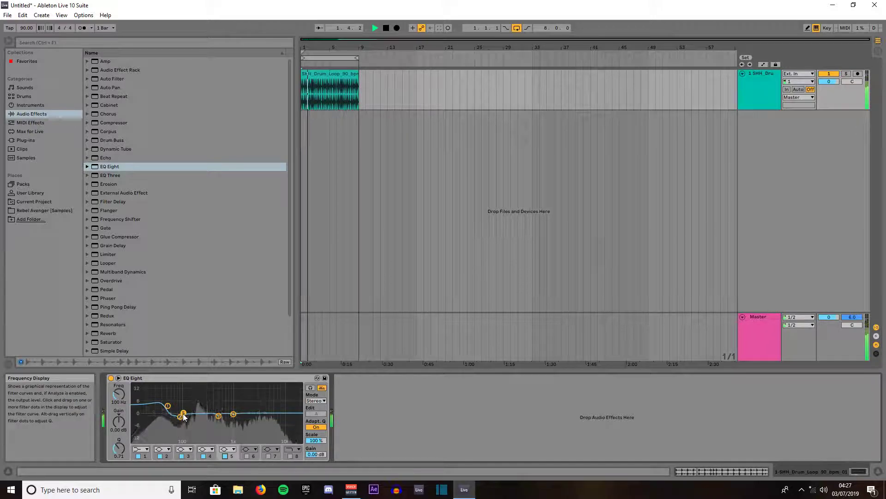
{"action": "left_click_drag", "start_coordinate": [184, 417], "coordinate": [259, 413]}
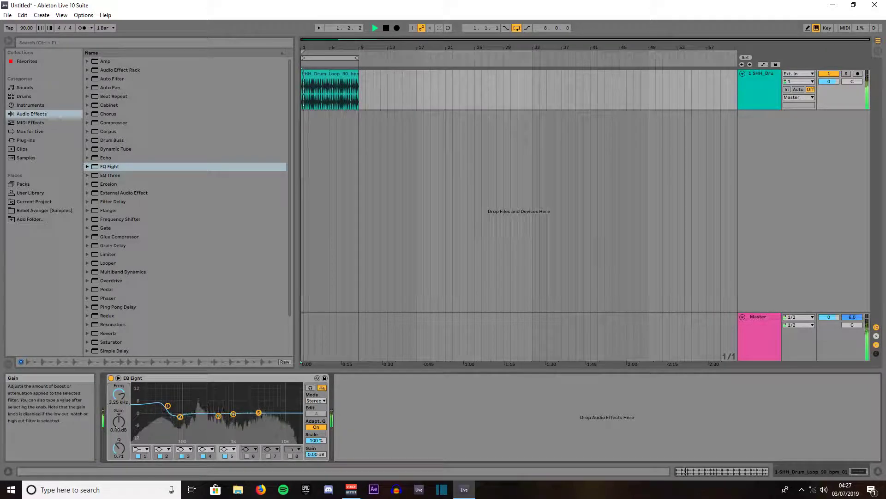
{"action": "mouse_move", "coordinate": [118, 428]}
{"action": "left_mouse_down"}
{"action": "mouse_move", "coordinate": [118, 420]}
{"action": "mouse_move", "coordinate": [120, 446]}
{"action": "mouse_move", "coordinate": [121, 430]}
{"action": "left_mouse_up"}
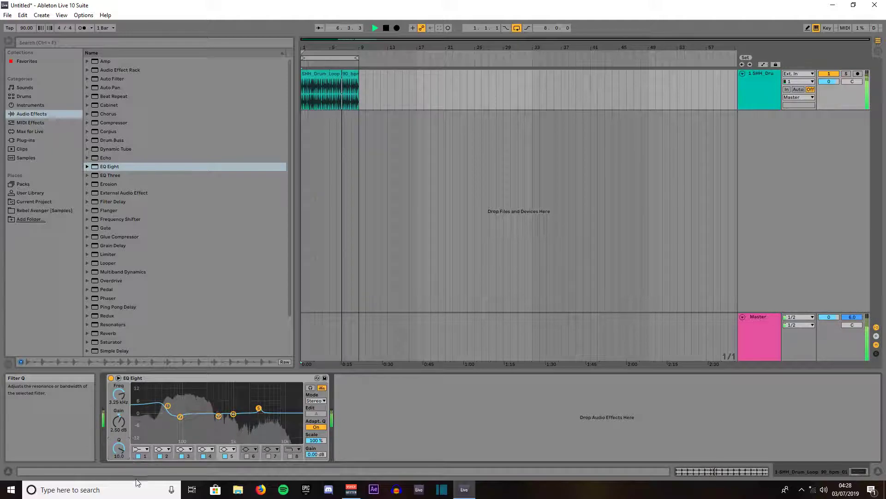
- Enable filter 6 as a 48 dB/octave high cut at 18.0 kHz and raise its Q to 3.05
{"action": "left_click", "coordinate": [246, 457]}
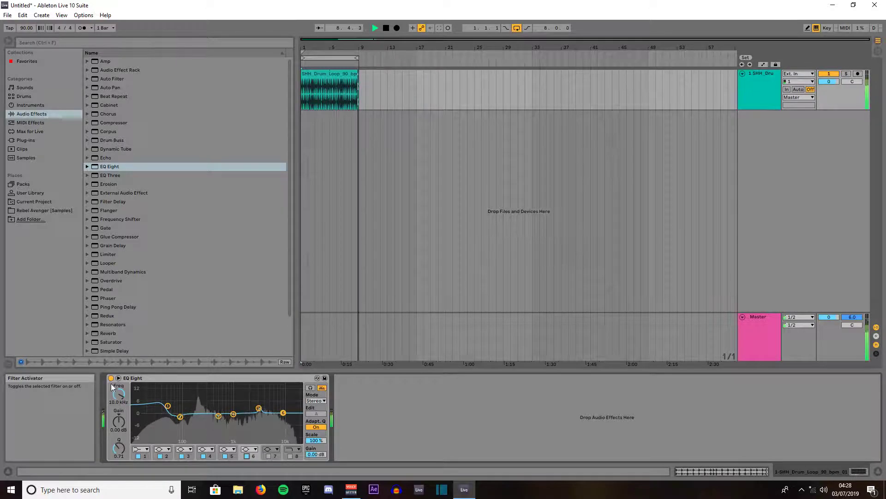
{"action": "left_click_drag", "start_coordinate": [120, 394], "coordinate": [120, 383]}
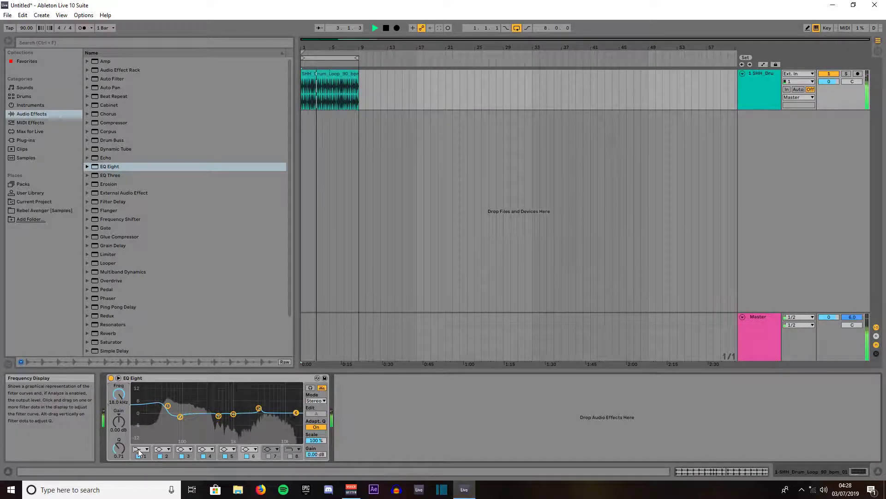
{"action": "left_click", "coordinate": [250, 452]}
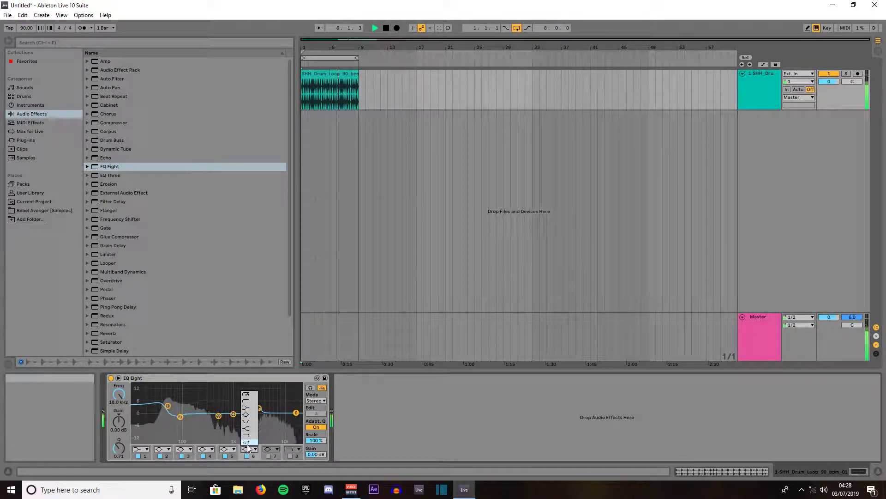
{"action": "left_click", "coordinate": [247, 443]}
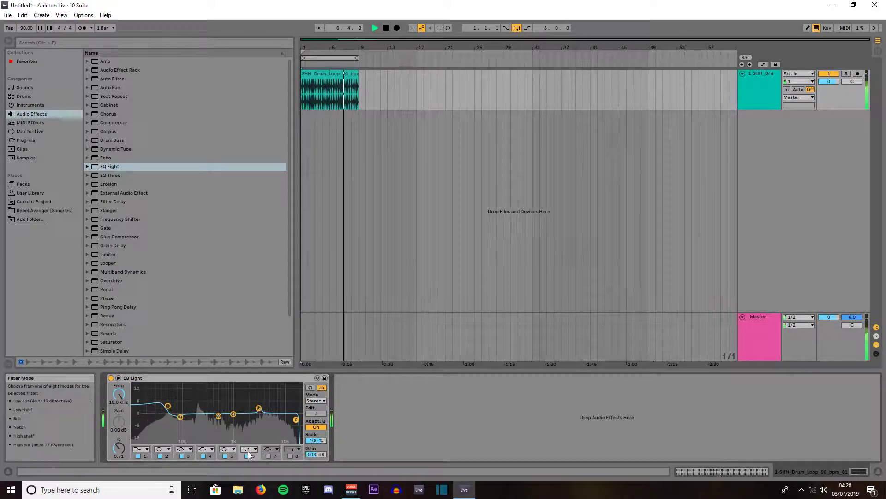
{"action": "left_click_drag", "start_coordinate": [118, 433], "coordinate": [118, 390]}
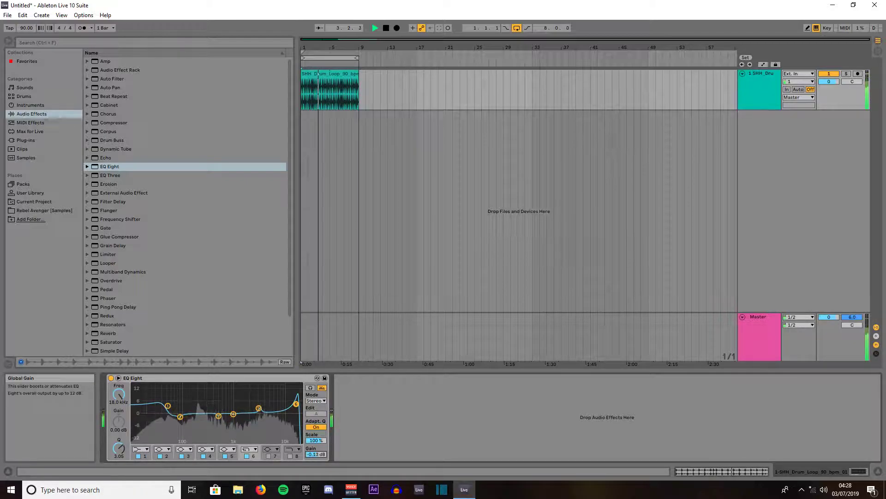
- Set EQ Eight's global gain to -0.30 dB and scale to 105 %, and compare the loop with the EQ bypassed and active
{"action": "left_click_drag", "start_coordinate": [316, 454], "coordinate": [316, 439]}
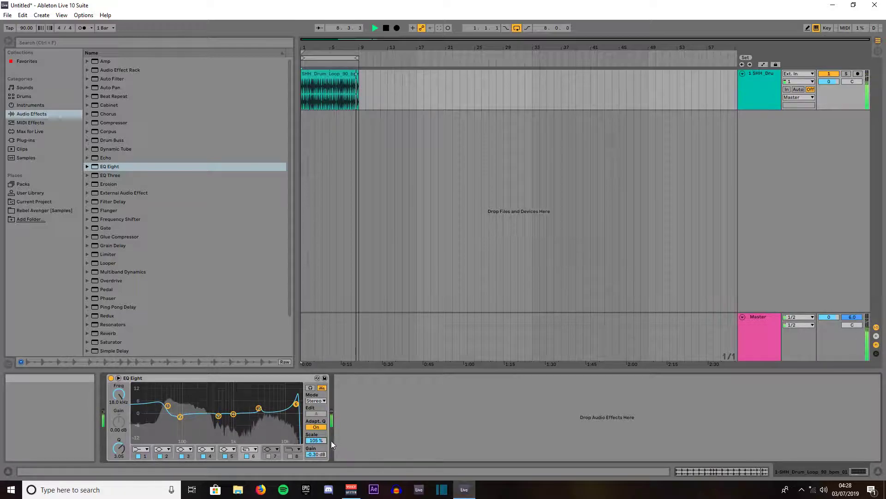
{"action": "left_click", "coordinate": [111, 378]}
{"action": "key", "text": "space"}
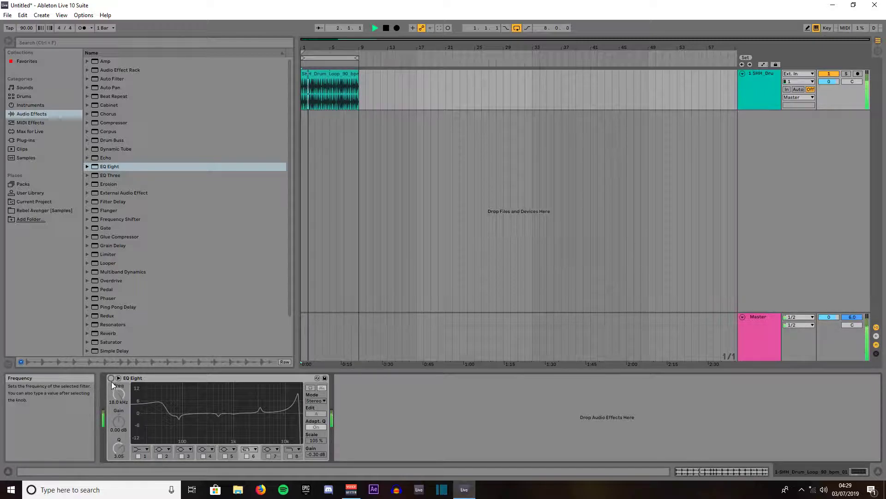
{"action": "left_click", "coordinate": [111, 378]}
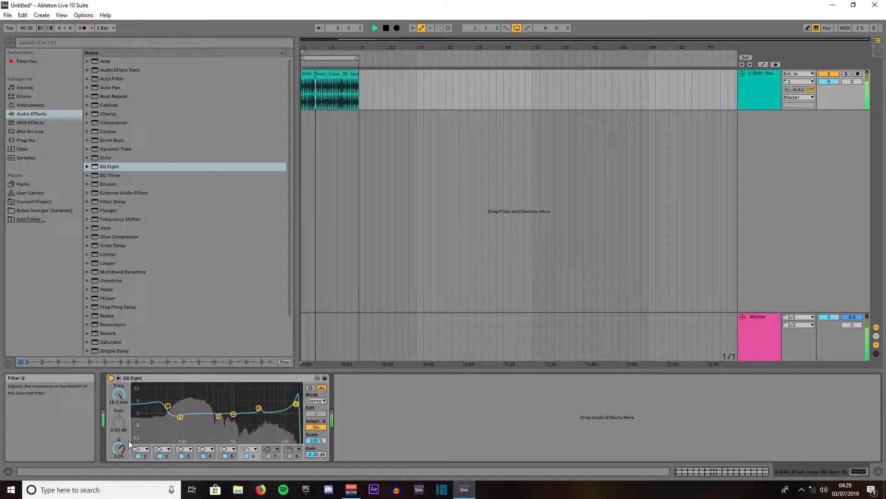
{"action": "key", "text": "space"}
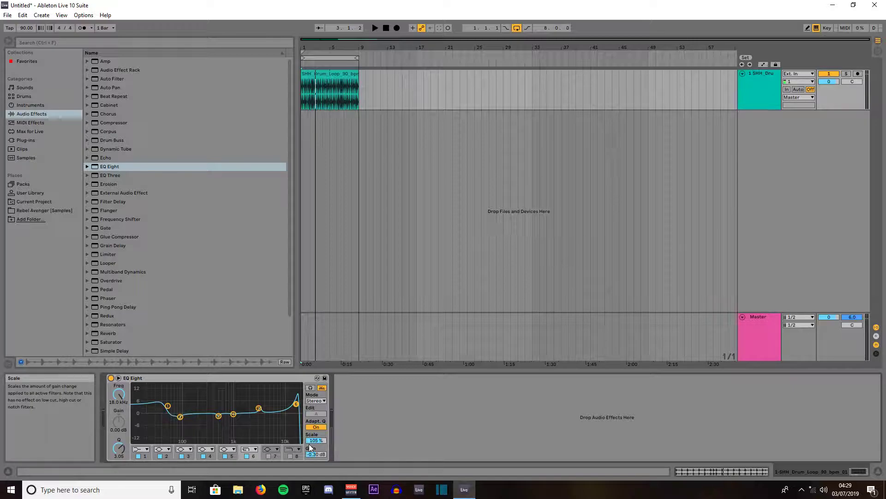
- Switch EQ Eight to M/S mode and select the side channel for editing
{"action": "left_click", "coordinate": [315, 402]}
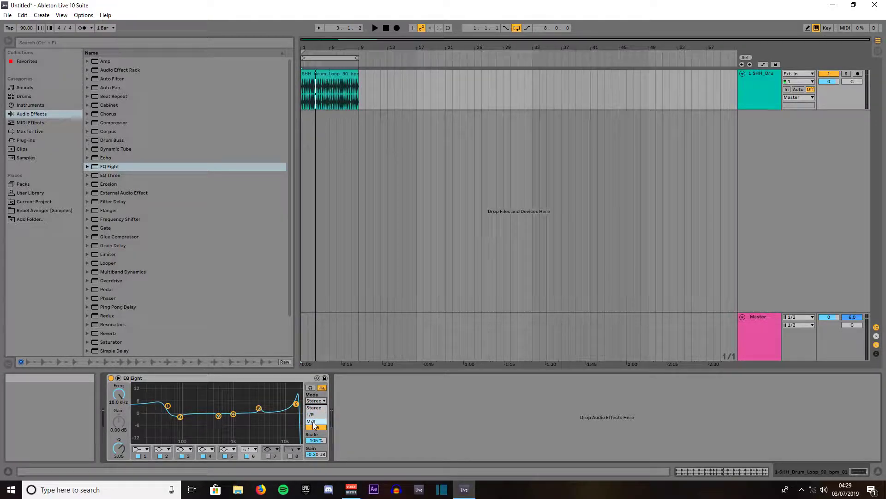
{"action": "left_click", "coordinate": [312, 422]}
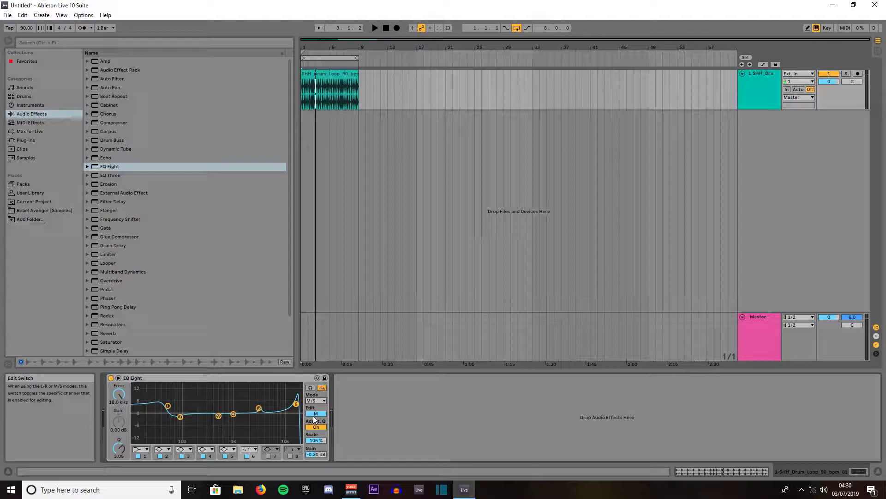
{"action": "left_click", "coordinate": [315, 414]}
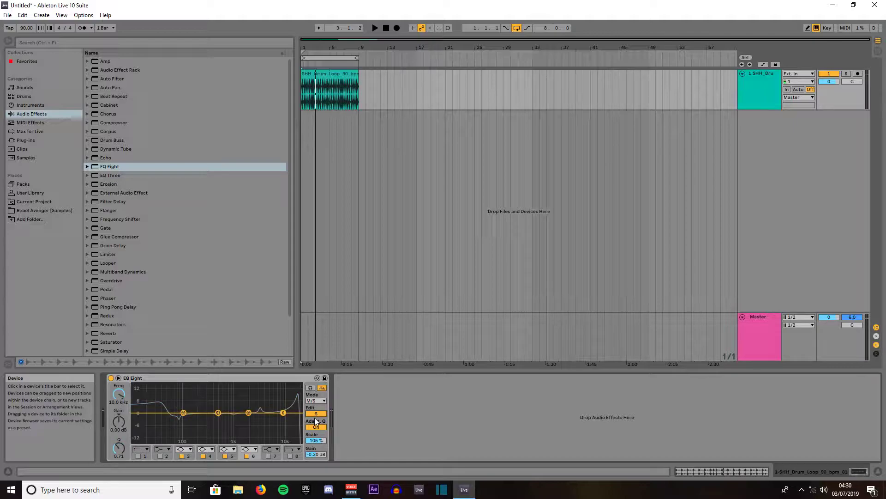
- Set the side channel's filter 3 to 195 Hz and make it a 48 dB/octave low cut
{"action": "left_click", "coordinate": [183, 416]}
{"action": "left_click_drag", "start_coordinate": [115, 398], "coordinate": [114, 395]}
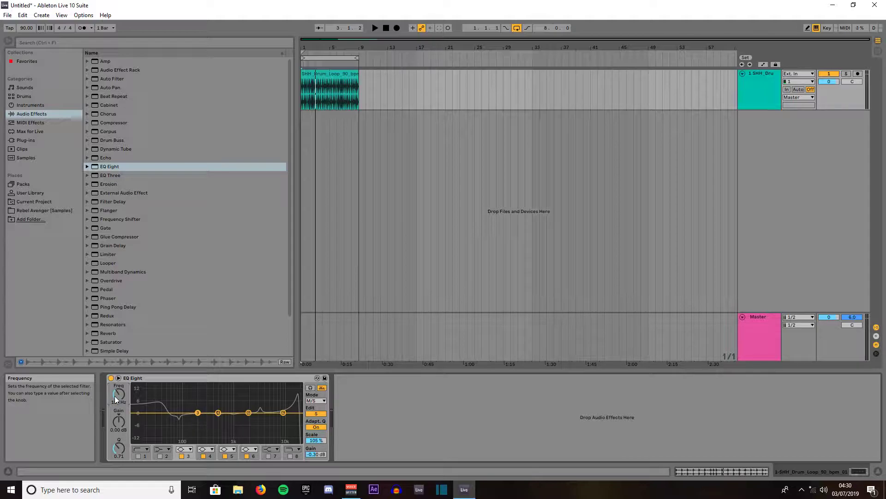
{"action": "left_click", "coordinate": [183, 453]}
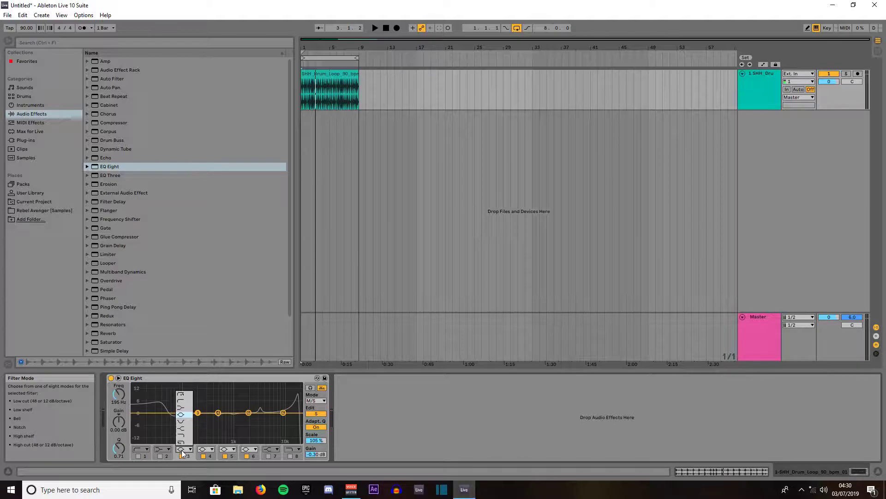
{"action": "left_click", "coordinate": [181, 396]}
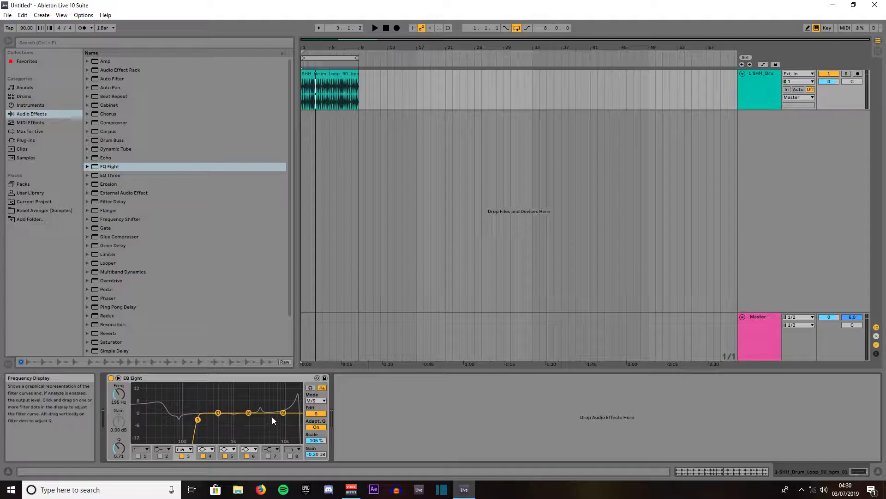
- Set the side channel's filter 6 to 18.0 kHz and make it a 48 dB/octave high cut
{"action": "left_click_drag", "start_coordinate": [282, 413], "coordinate": [296, 413]}
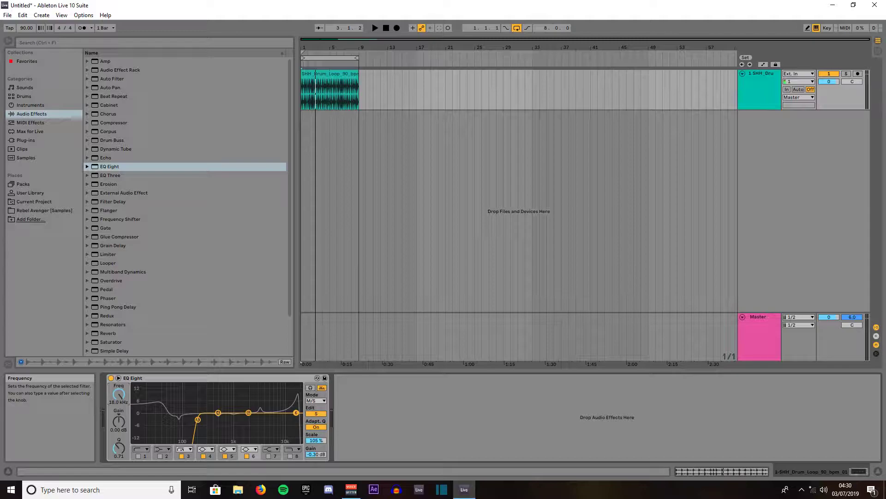
{"action": "left_click", "coordinate": [249, 452]}
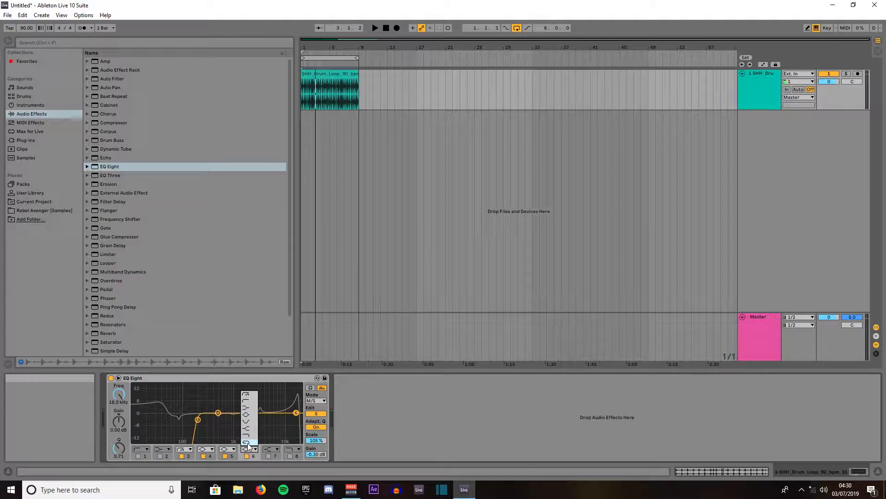
{"action": "left_click", "coordinate": [248, 444]}
- Return EQ Eight to Stereo mode and play the equalised drum loop from the start to audition it
{"action": "left_click", "coordinate": [312, 402]}
{"action": "left_click", "coordinate": [310, 409]}
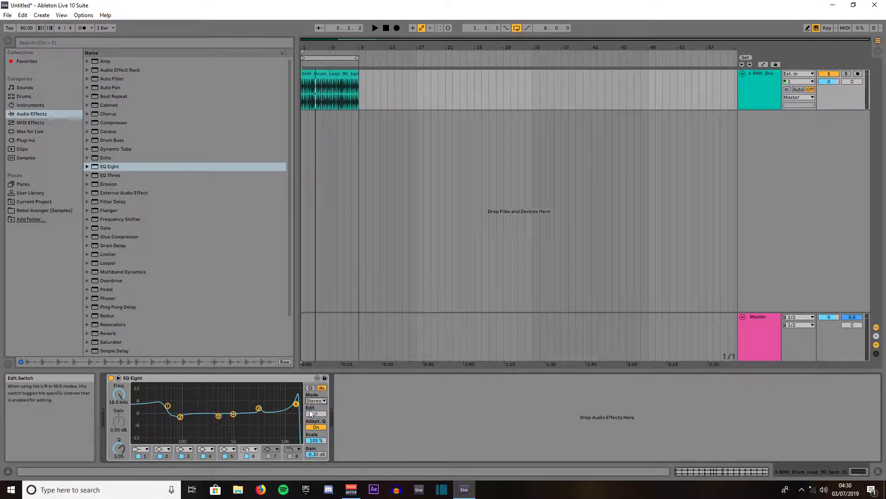
{"action": "left_click", "coordinate": [386, 28]}
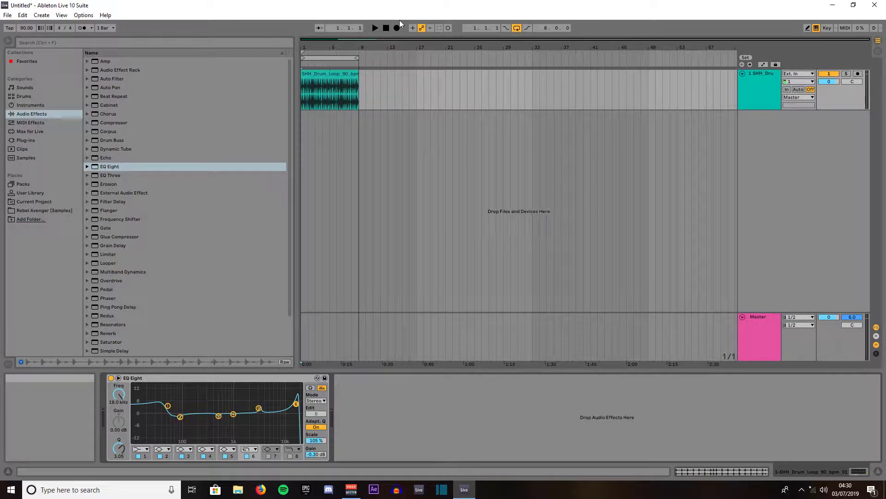
{"action": "left_click", "coordinate": [375, 29]}
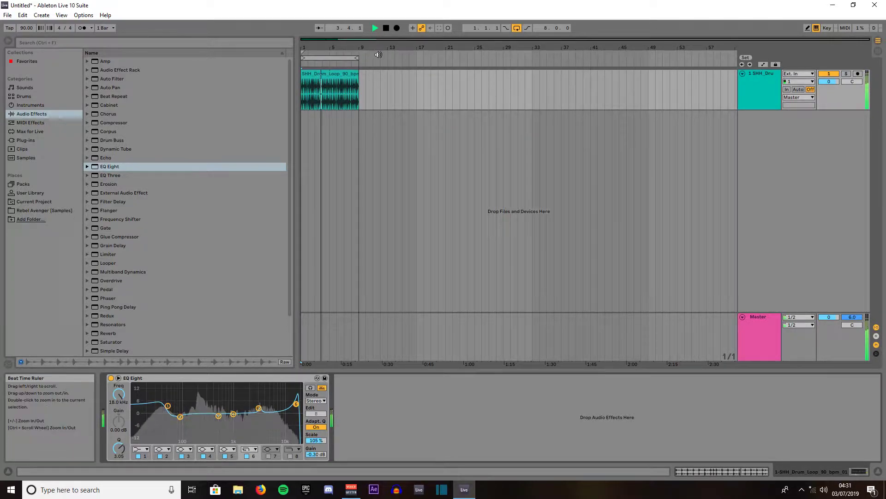
{"action": "key", "text": "space"}
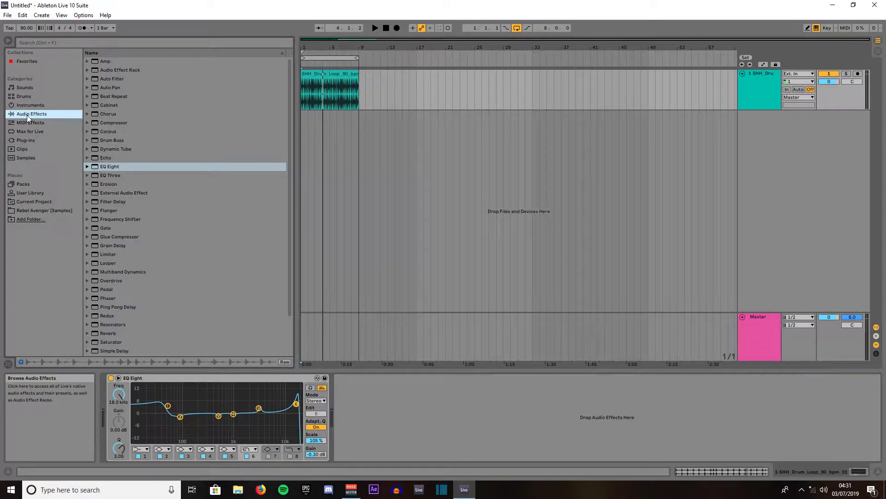
- Add the Boombox Drums rack from the Mixing & Mastering audio effect racks to the drum loop track
{"action": "left_click", "coordinate": [87, 70]}
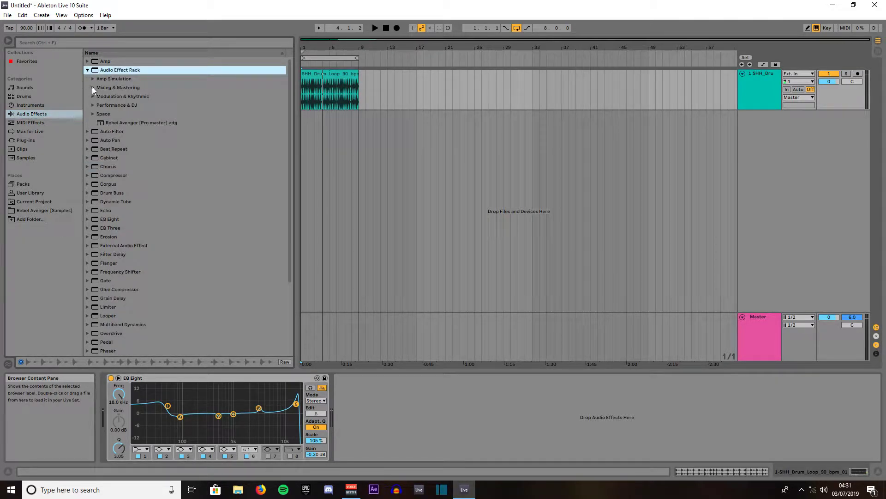
{"action": "left_click", "coordinate": [92, 88]}
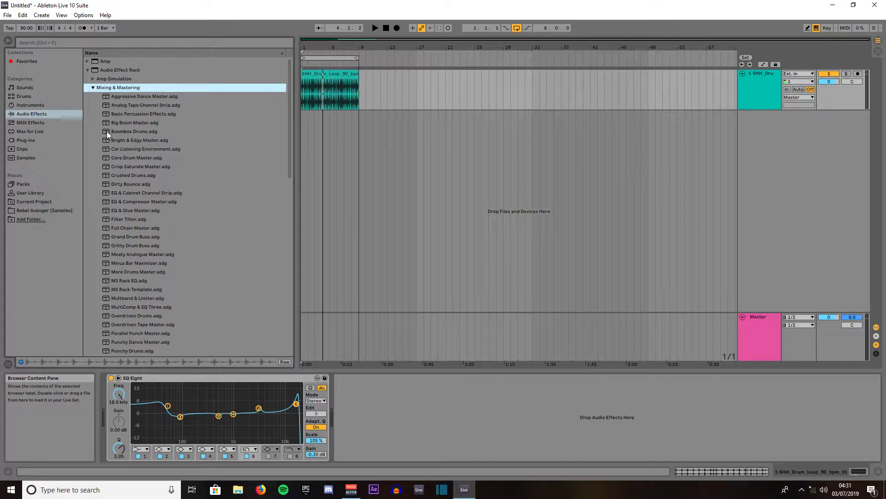
{"action": "left_click", "coordinate": [126, 131]}
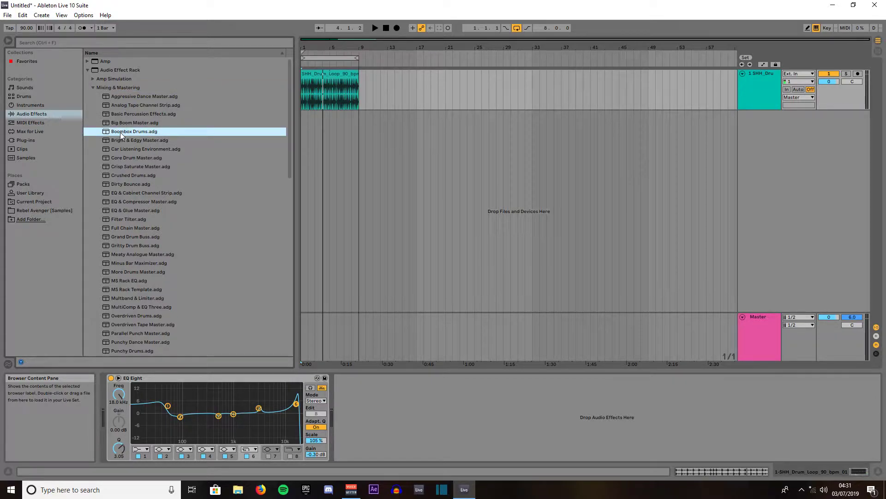
{"action": "left_click_drag", "start_coordinate": [120, 132], "coordinate": [314, 97]}
- Lower the Boombox Drums rack's Saturator Drive to 10.5 dB while playing the loop, and stop playback
{"action": "key", "text": "space"}
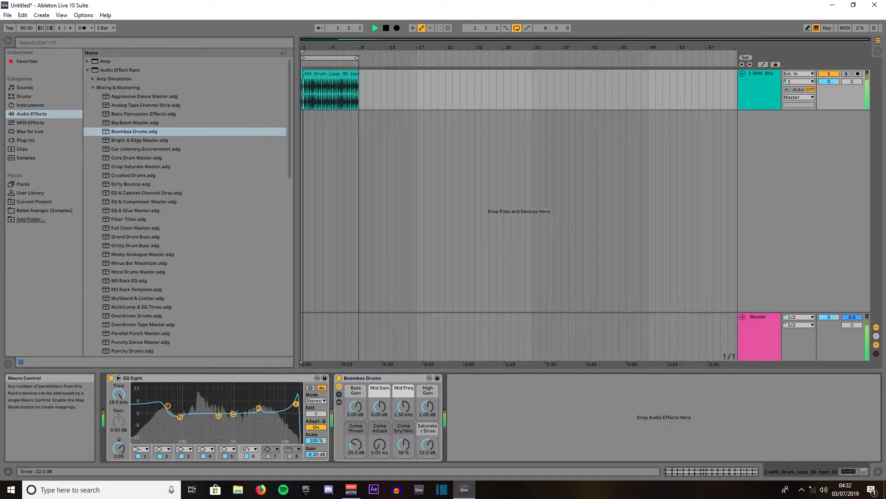
{"action": "left_click_drag", "start_coordinate": [427, 444], "coordinate": [427, 450]}
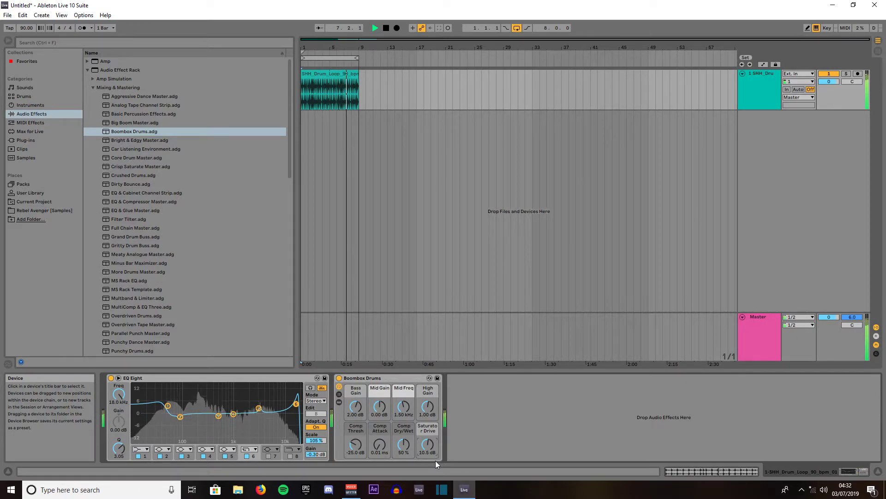
{"action": "key", "text": "space"}
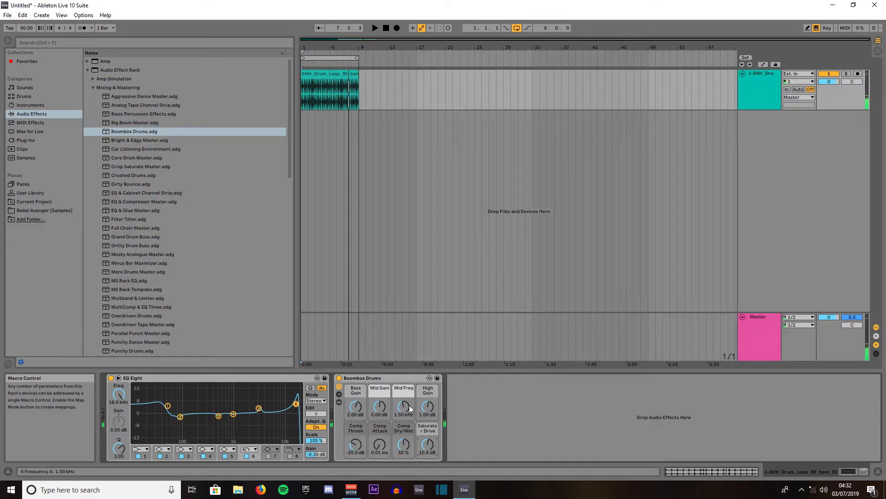